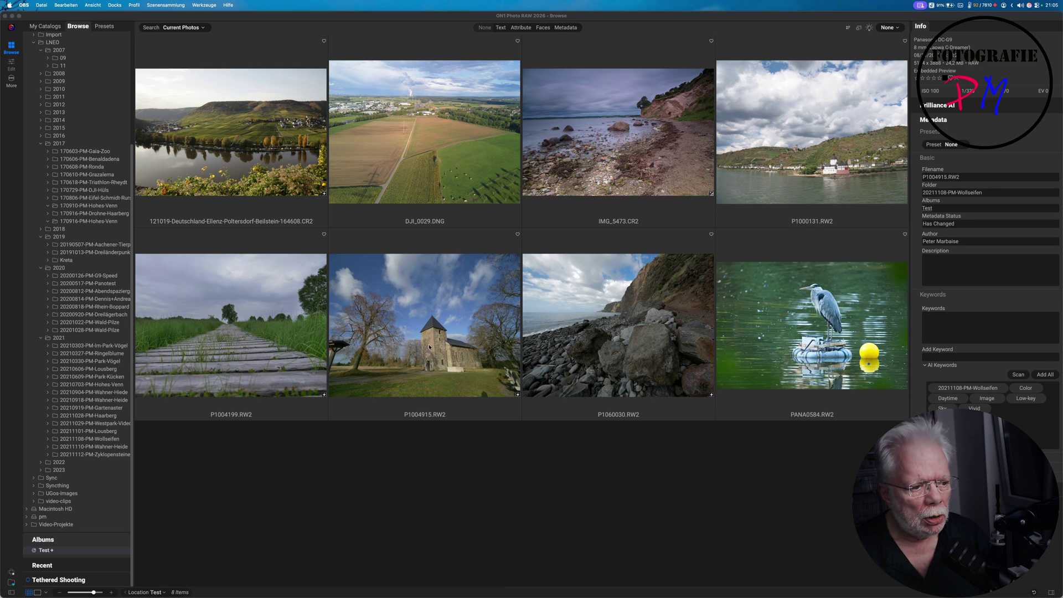
Step: Open the church photo P1004915.RW2 in Edit and add a Quick Mask AI local adjustment
double_click(429, 347)
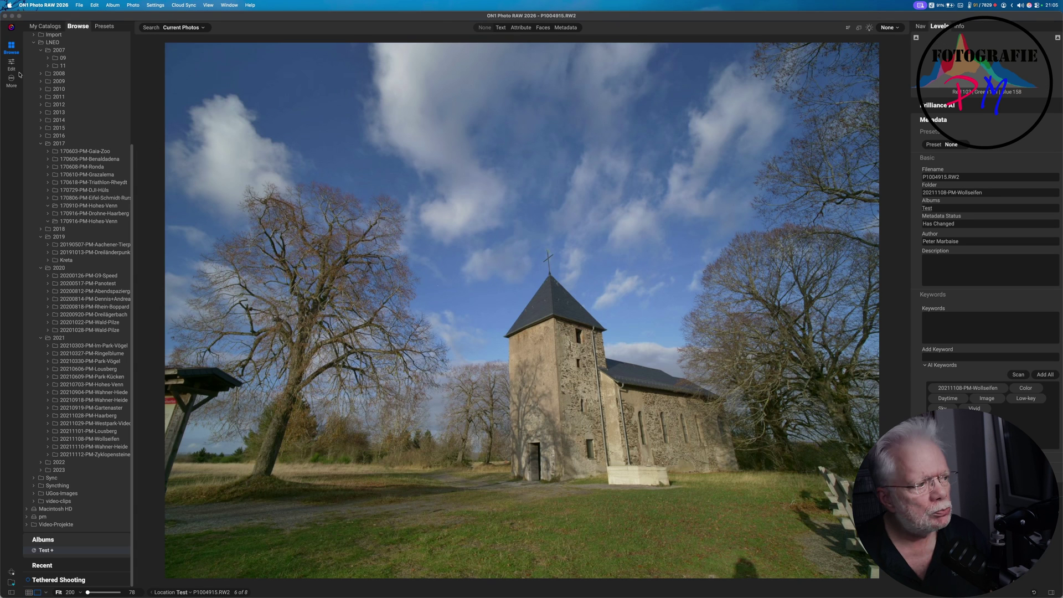
left_click(11, 65)
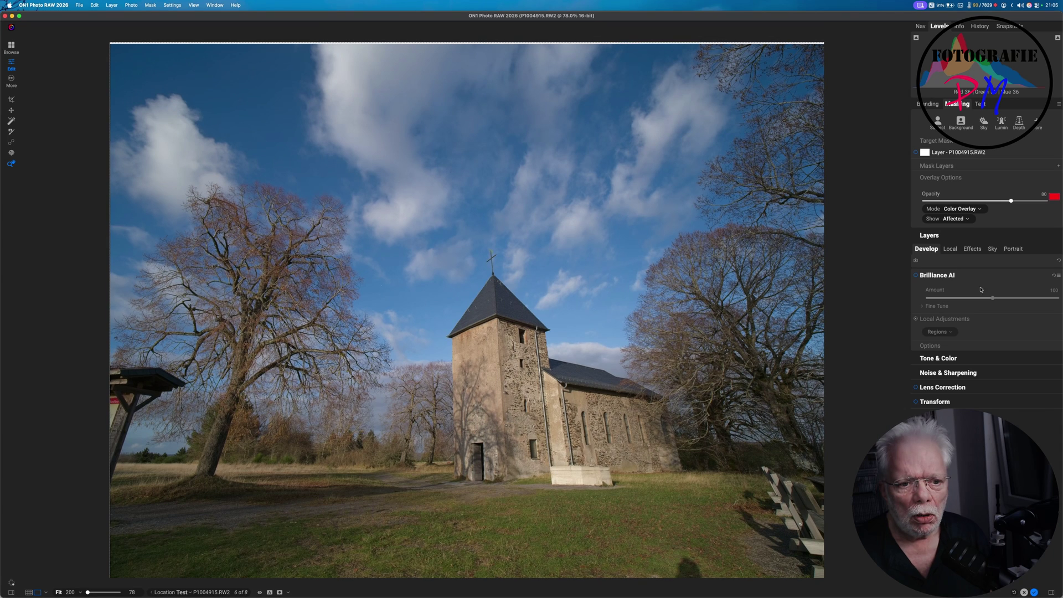
left_click(950, 250)
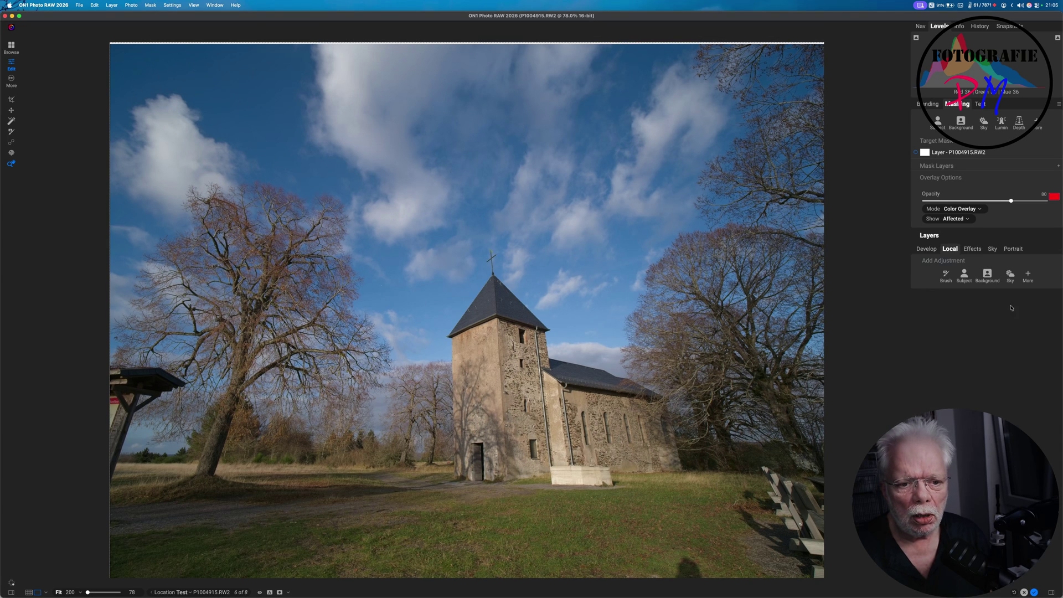
left_click(1028, 274)
mouse_move(1041, 345)
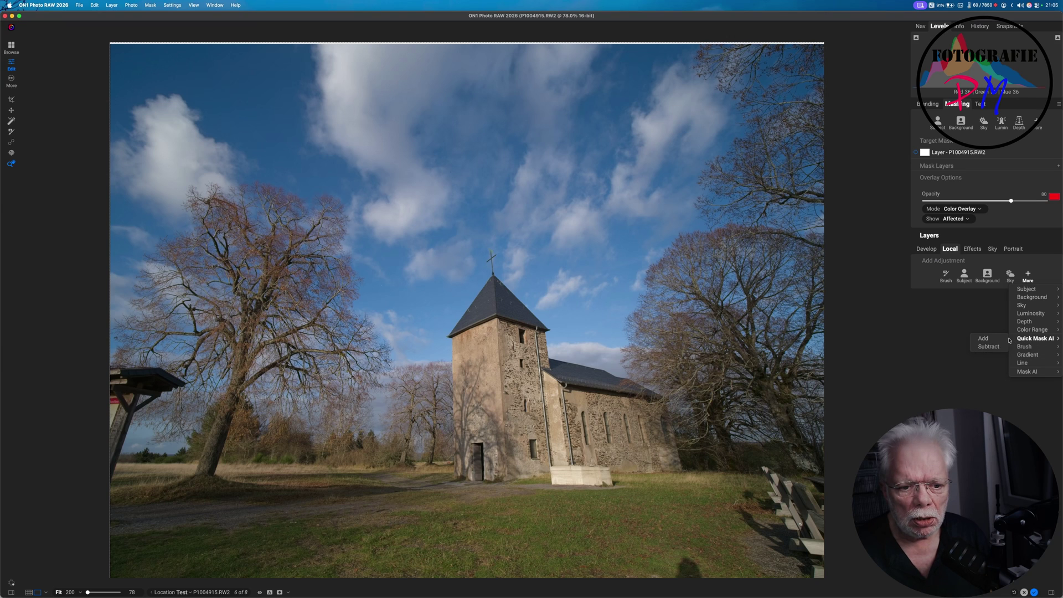
left_click(983, 339)
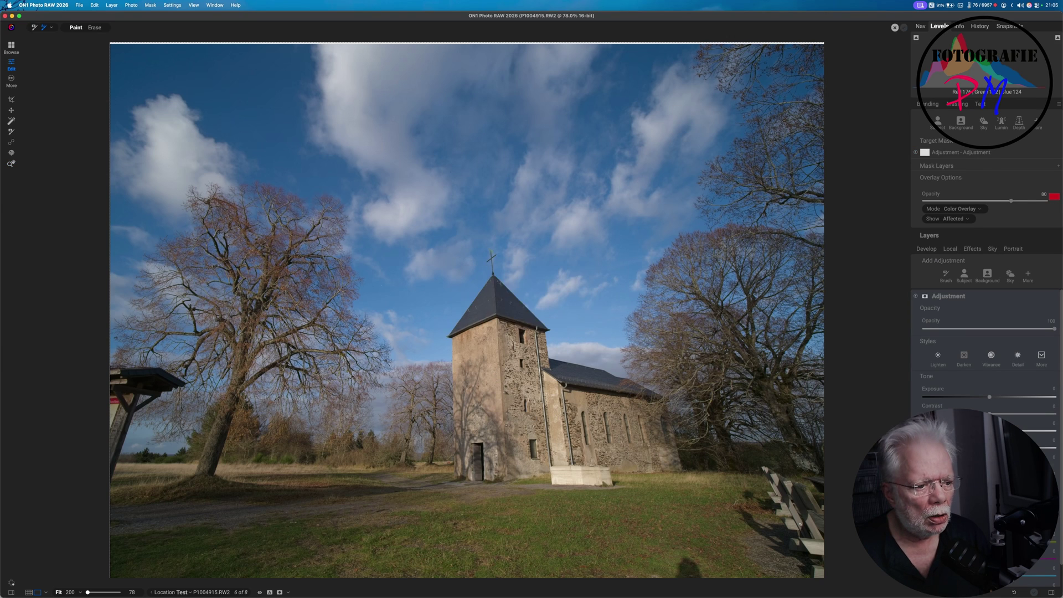
Step: Mark the church and its steps for the AI mask, then apply it
left_click(493, 370)
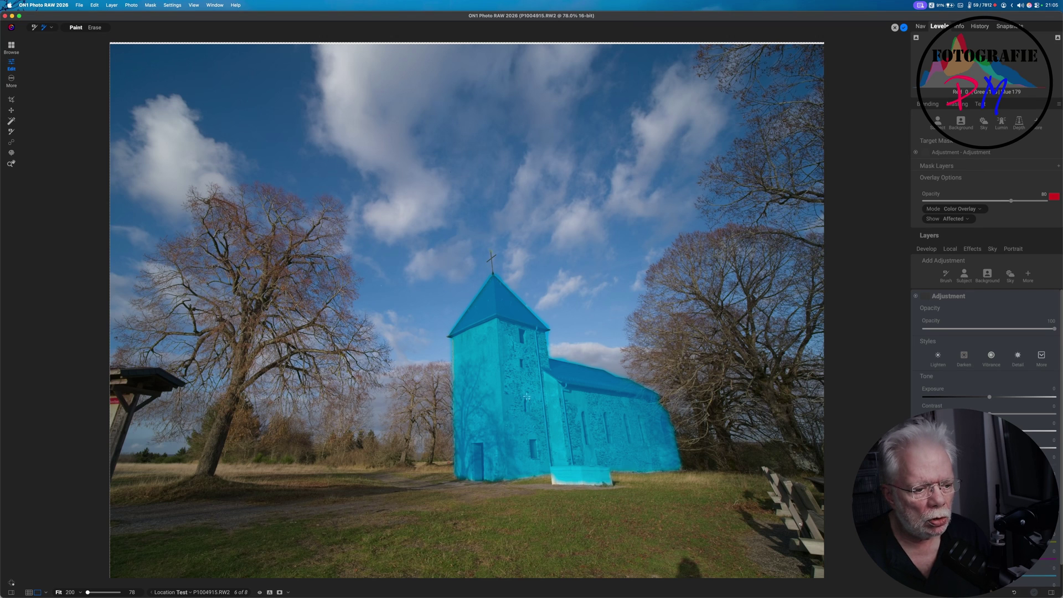
left_click_drag(563, 470, 562, 480)
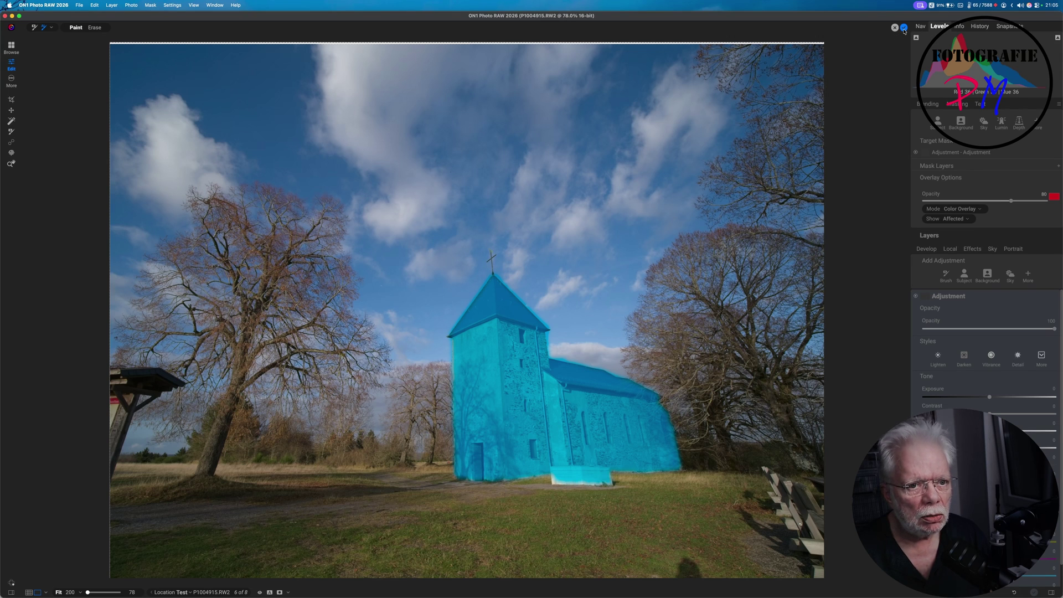
left_click(904, 28)
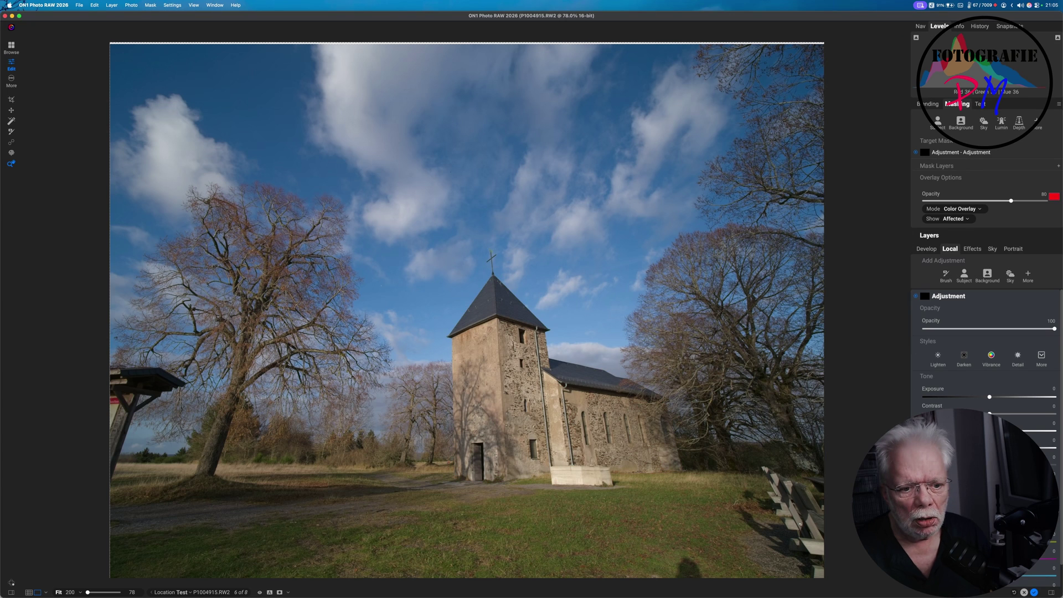
Step: Slightly lower the church adjustment's exposure, then cancel the church photo edits
left_click_drag(991, 397, 989, 405)
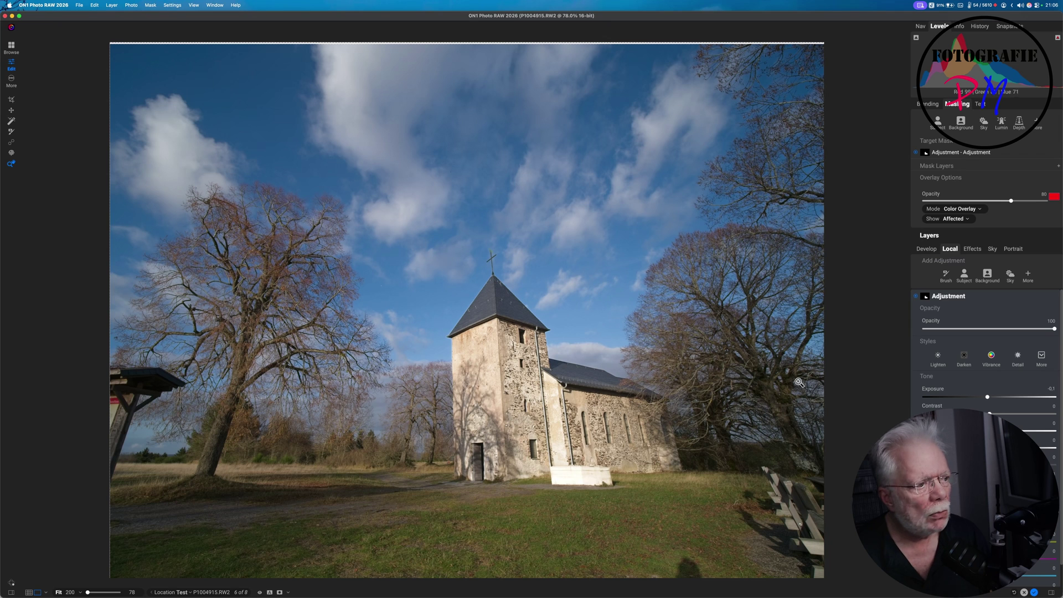
left_click(1026, 593)
Step: Discard the church edits and open the heron photo PANA0584.RW2 in Edit
key("Return")
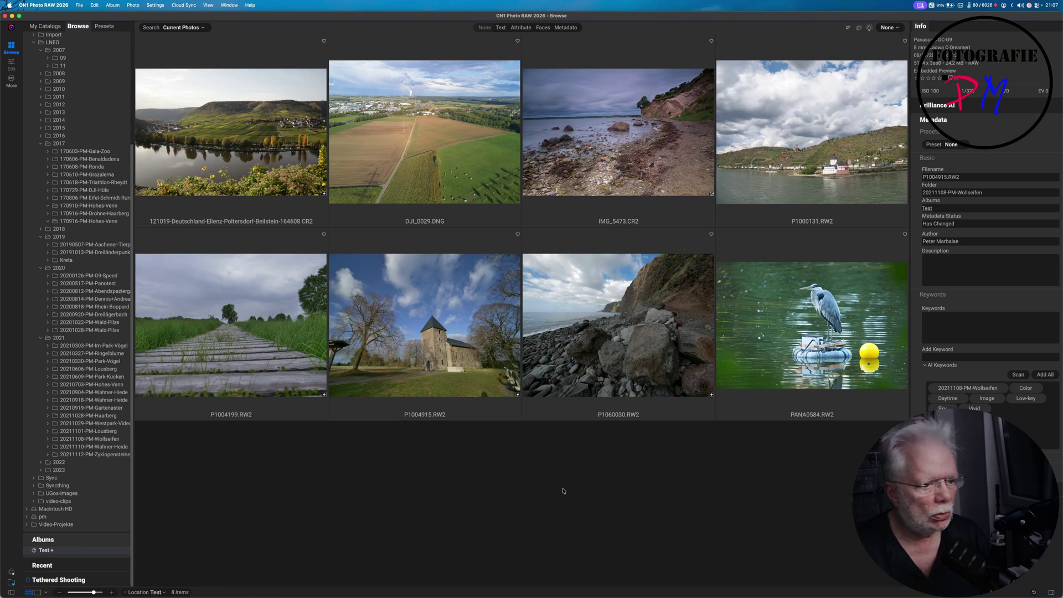
double_click(732, 325)
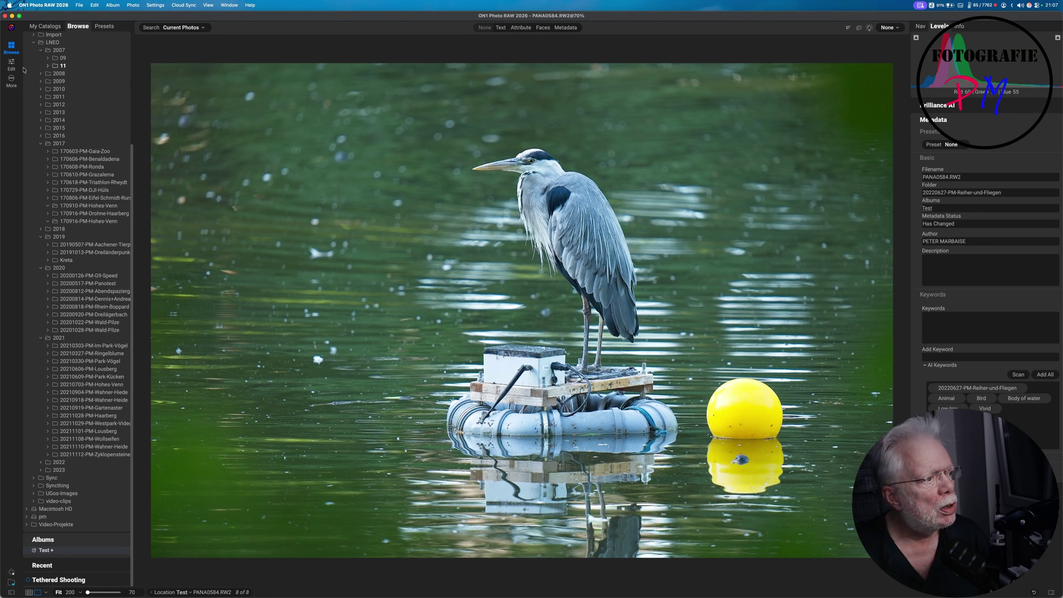
left_click(11, 65)
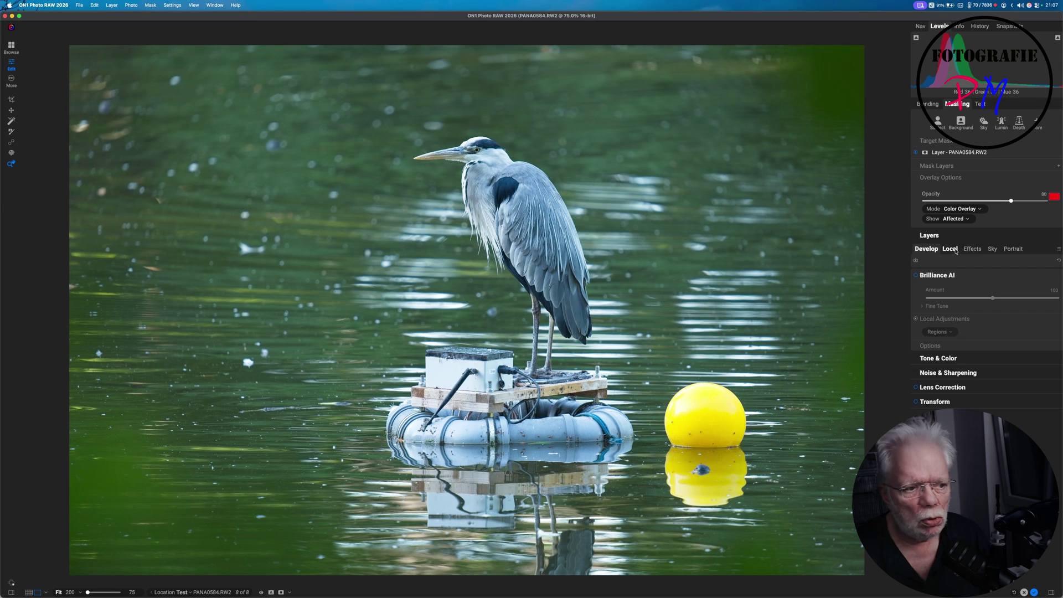
Step: Add a Subject-masked local adjustment and show its mask overlay and mask layers
left_click(950, 249)
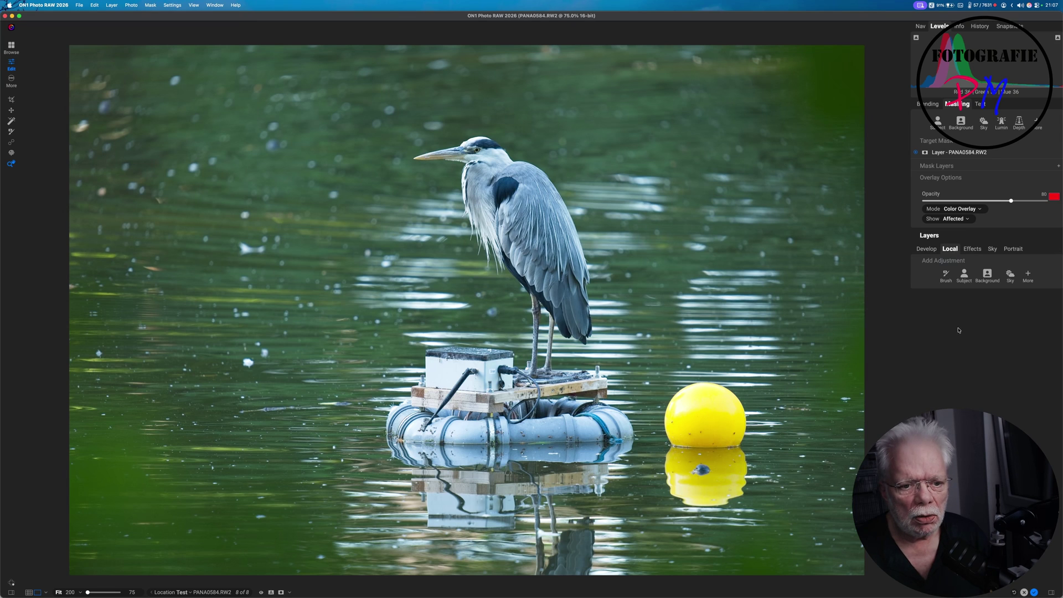
left_click(964, 275)
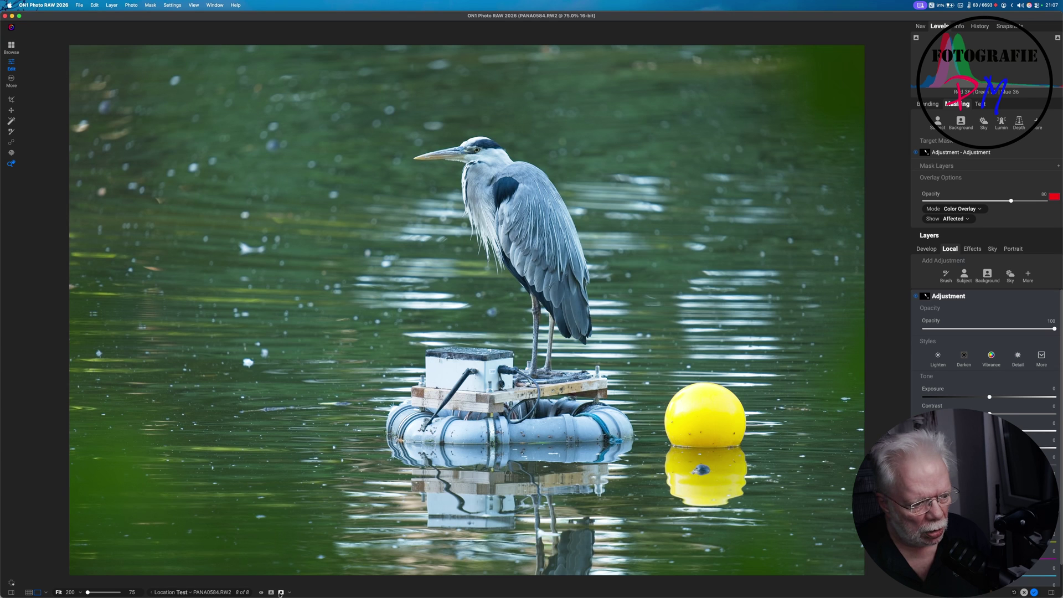
left_click(281, 593)
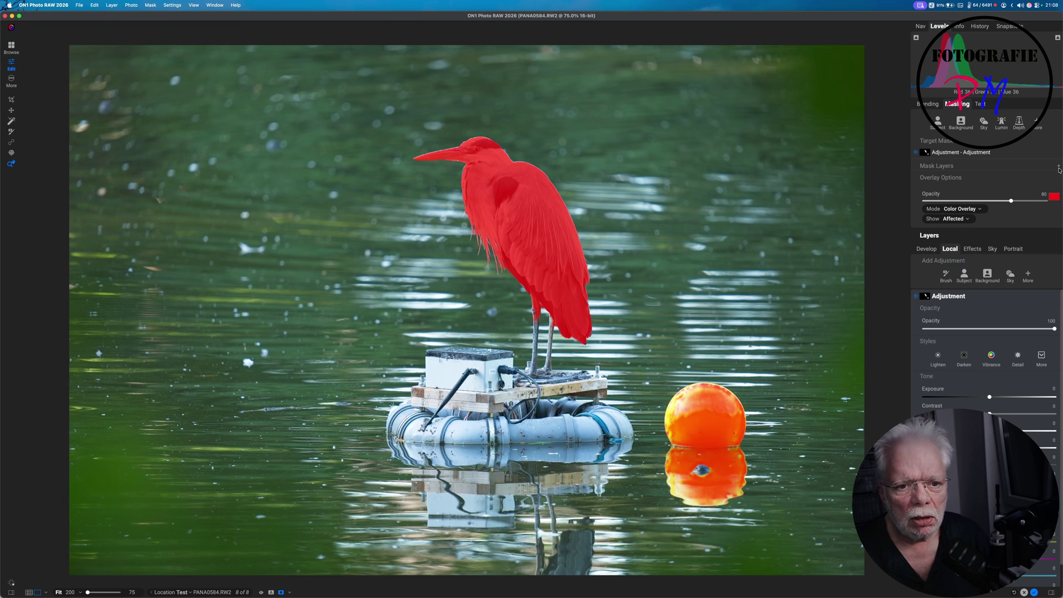
left_click(1058, 166)
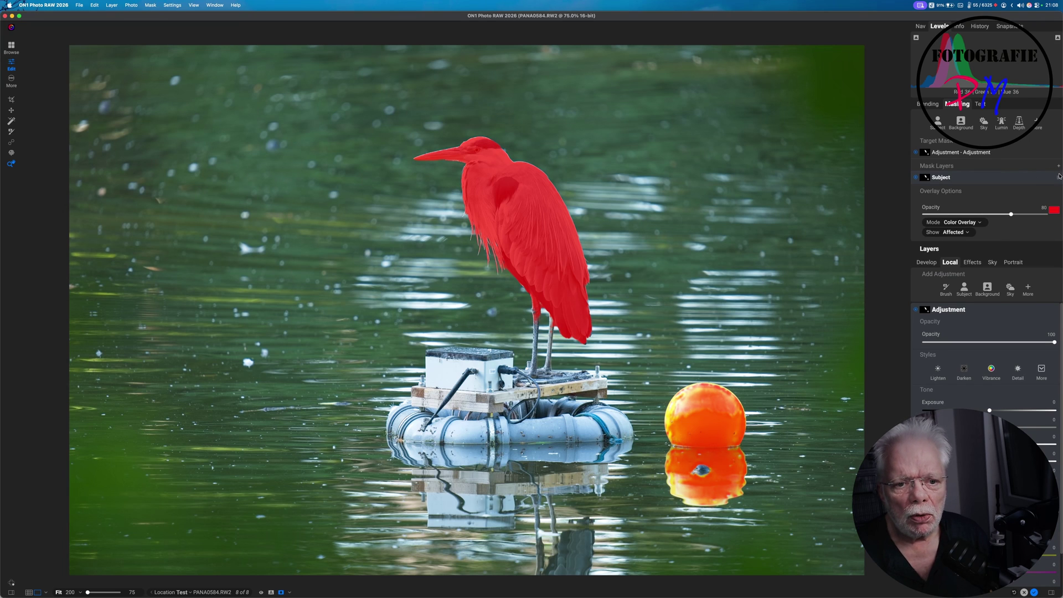
Step: Erase the yellow ball from the heron mask with an Erase brush, then darken the heron
left_click(1058, 166)
mouse_move(1033, 224)
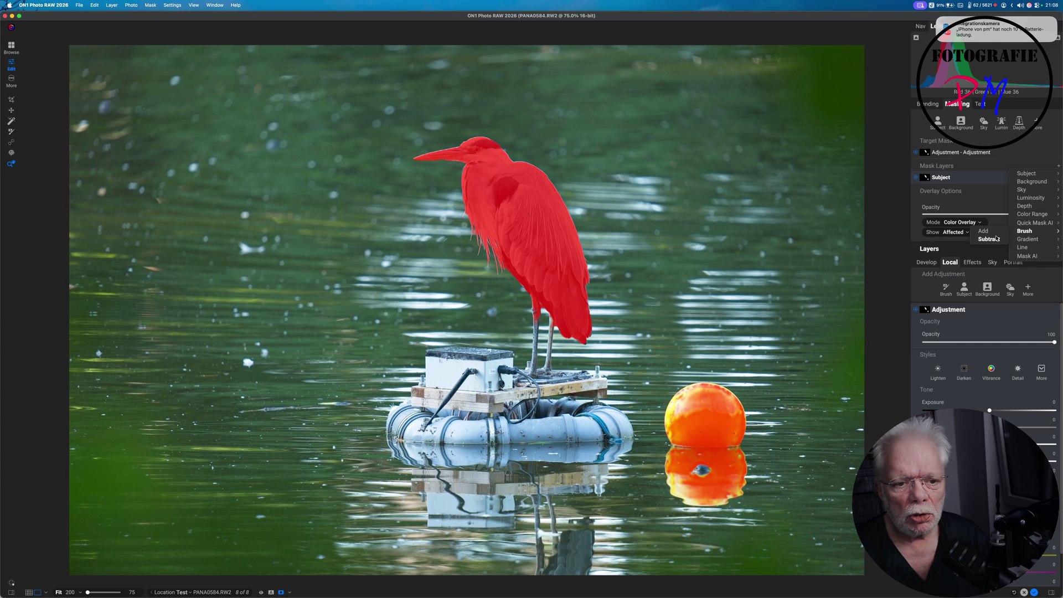
left_click(989, 240)
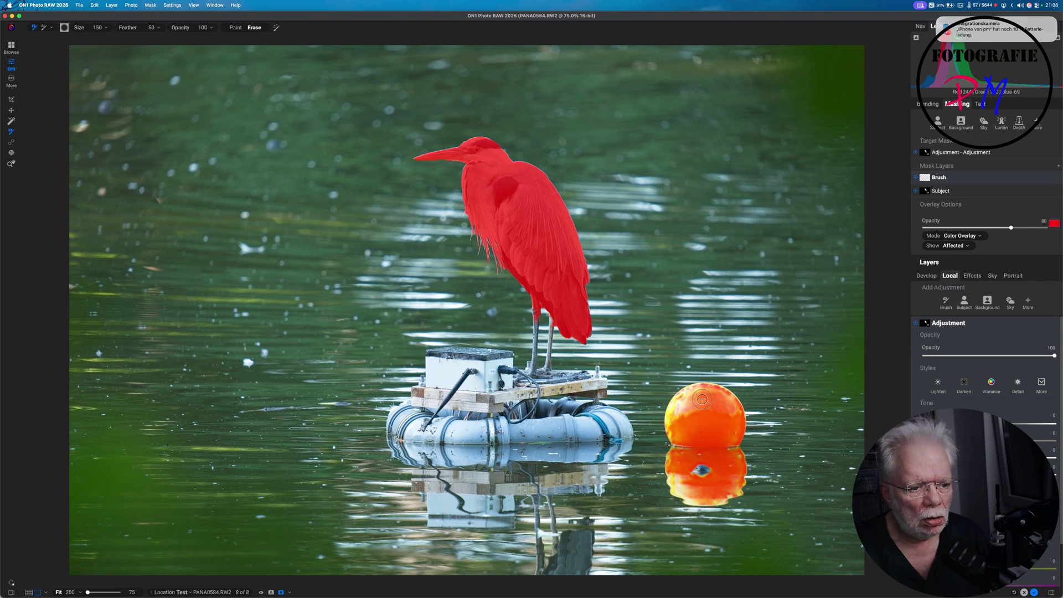
mouse_move(702, 400)
left_mouse_down()
mouse_move(678, 424)
mouse_move(675, 400)
mouse_move(697, 385)
mouse_move(726, 401)
mouse_move(724, 391)
mouse_move(732, 430)
mouse_move(739, 403)
mouse_move(738, 437)
mouse_move(733, 447)
mouse_move(671, 437)
mouse_move(686, 475)
mouse_move(719, 473)
left_mouse_up()
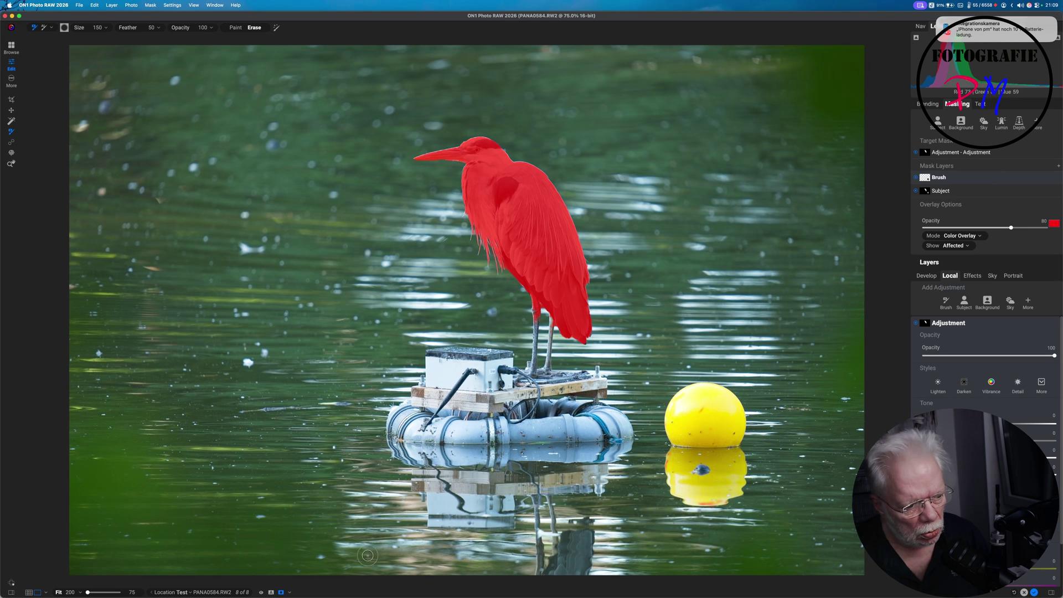
left_click(282, 592)
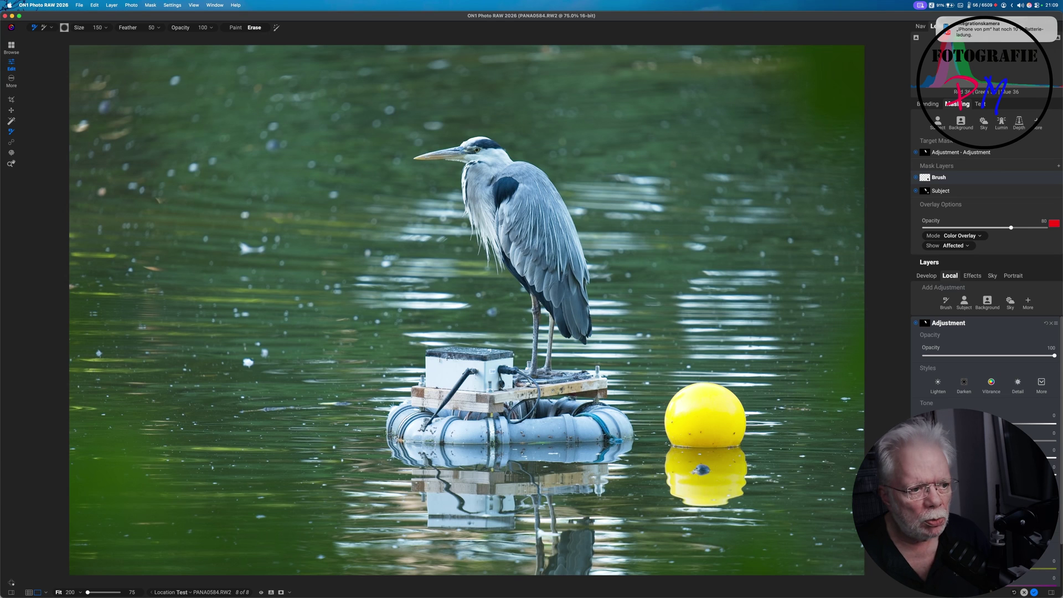
left_click_drag(988, 424, 983, 424)
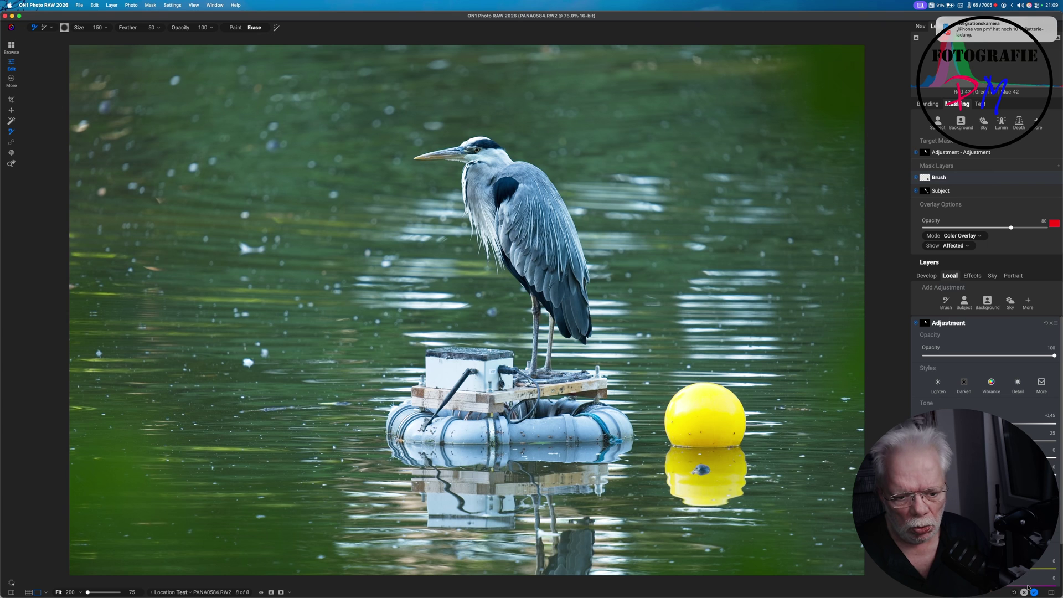
Step: Leave editing and confirm the return to Browse for the heron photo
key("Escape")
key("Return")
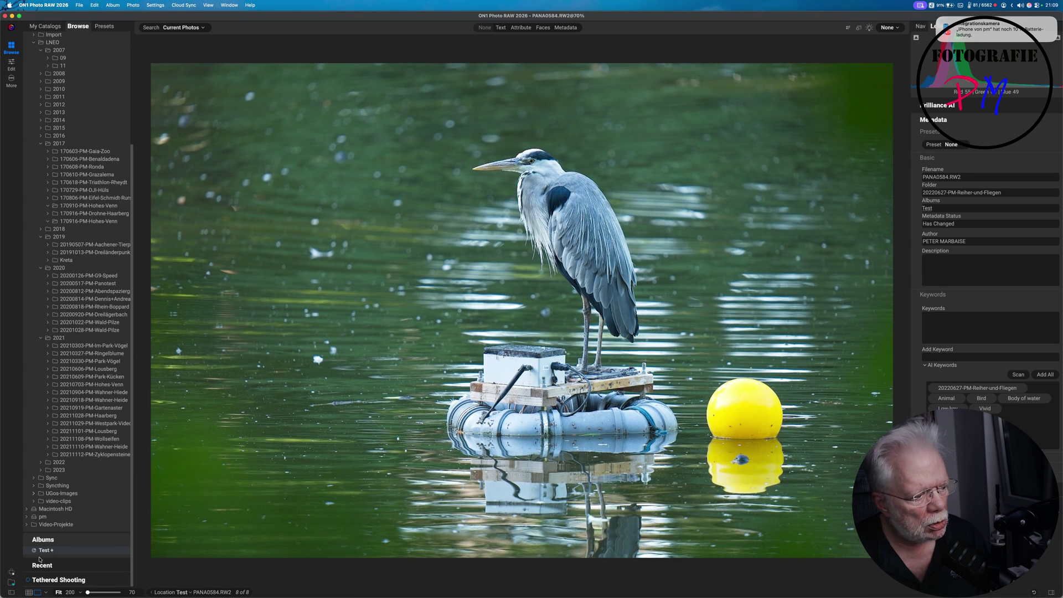
Step: Open P1000131.RW2 from the Test album and add a Sky-masked local adjustment, hiding the overlay
double_click(319, 496)
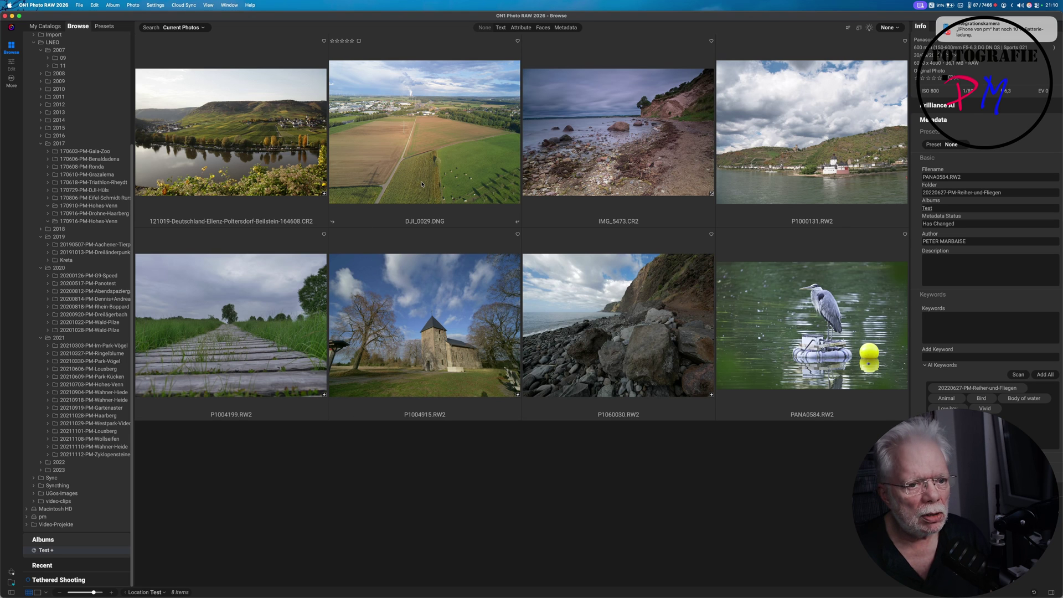
double_click(699, 183)
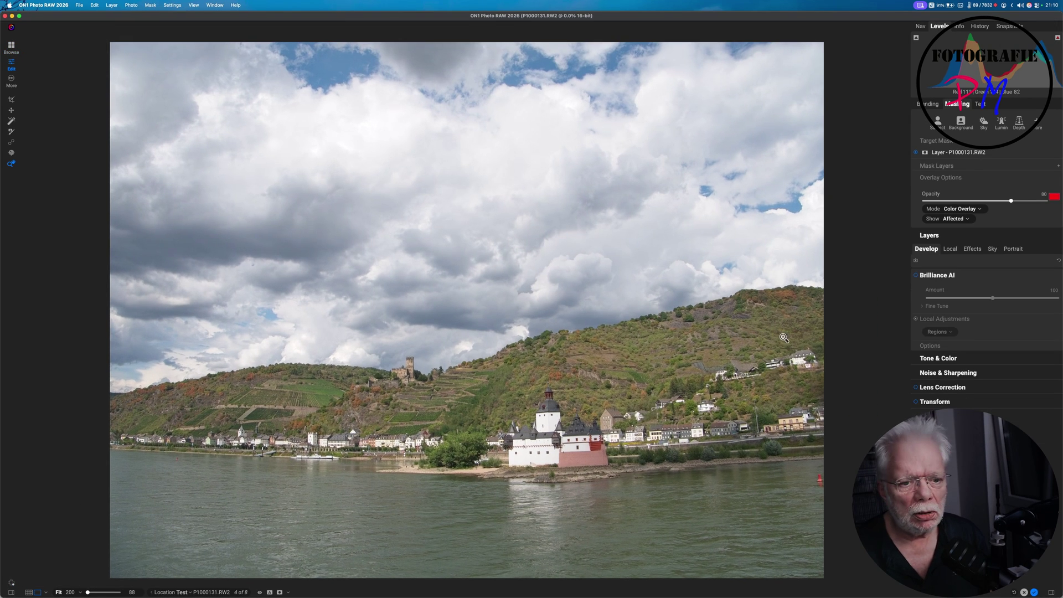
left_click(951, 249)
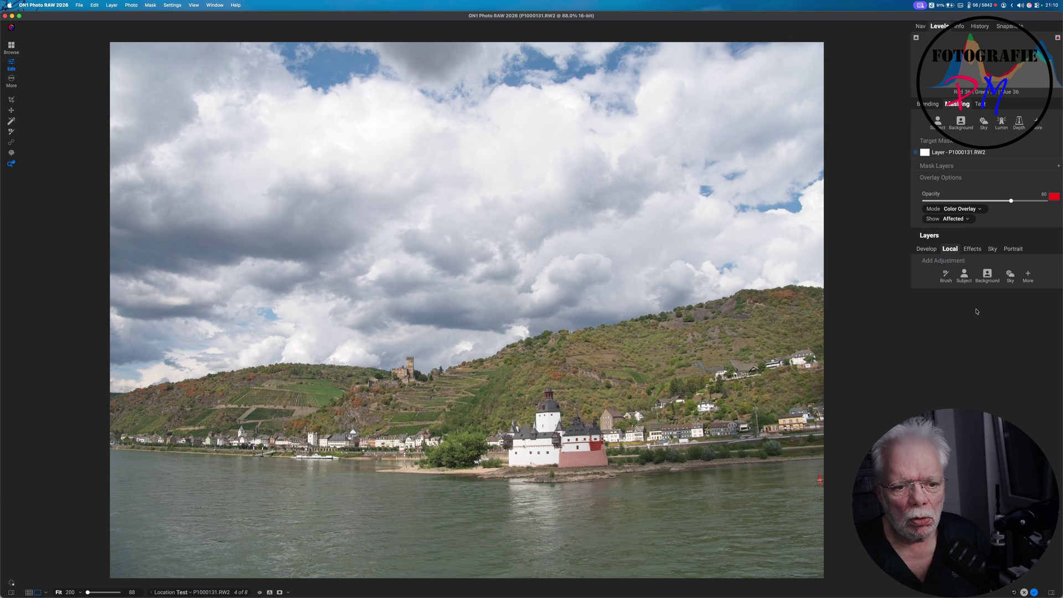
left_click(1010, 274)
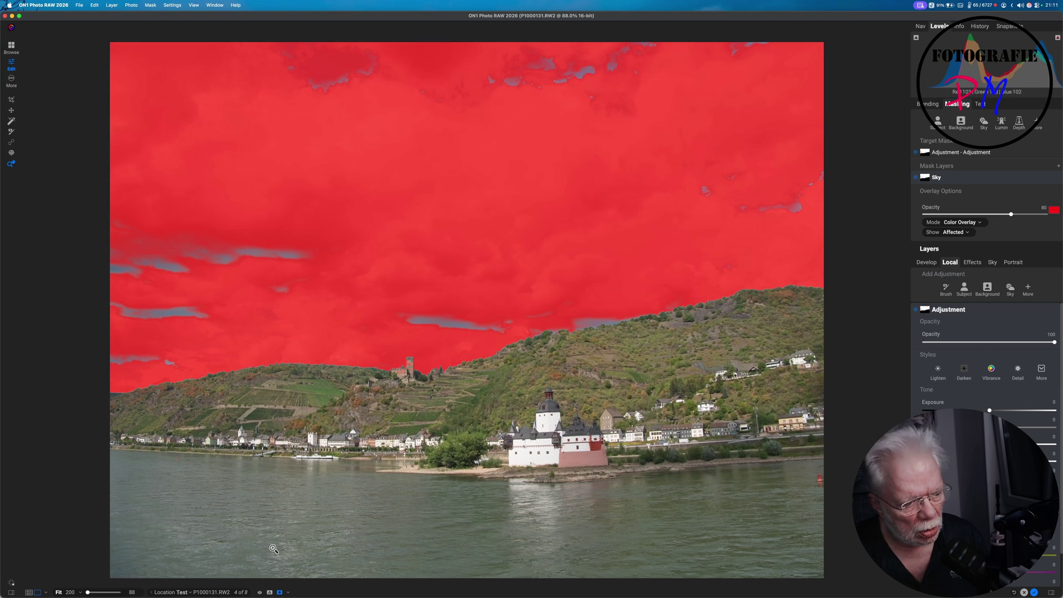
left_click(280, 592)
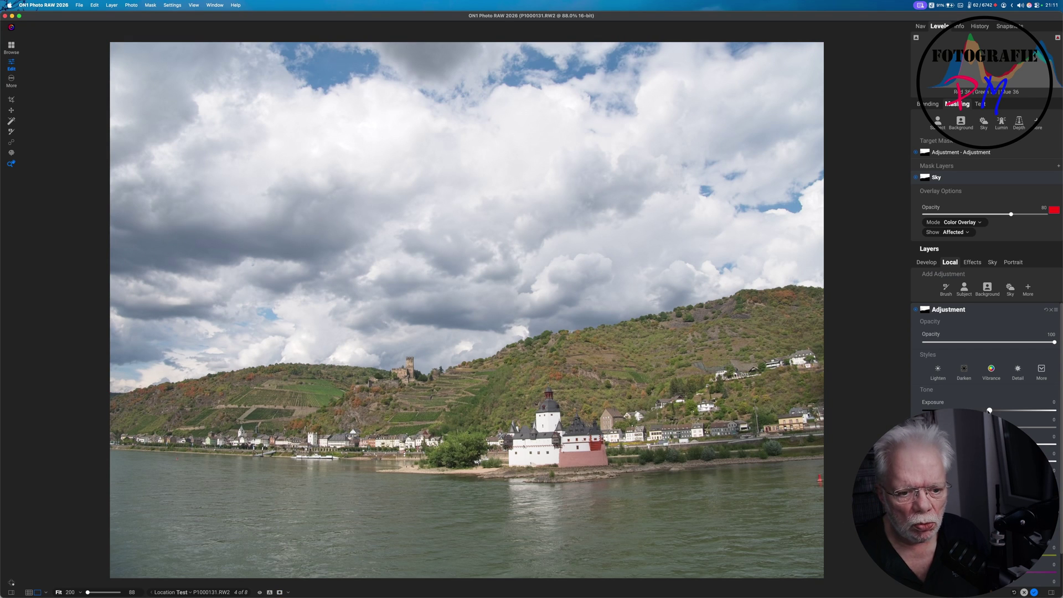
Step: Lower the sky adjustment's exposure to darken the castle photo's cloudy sky
left_click_drag(990, 411, 986, 410)
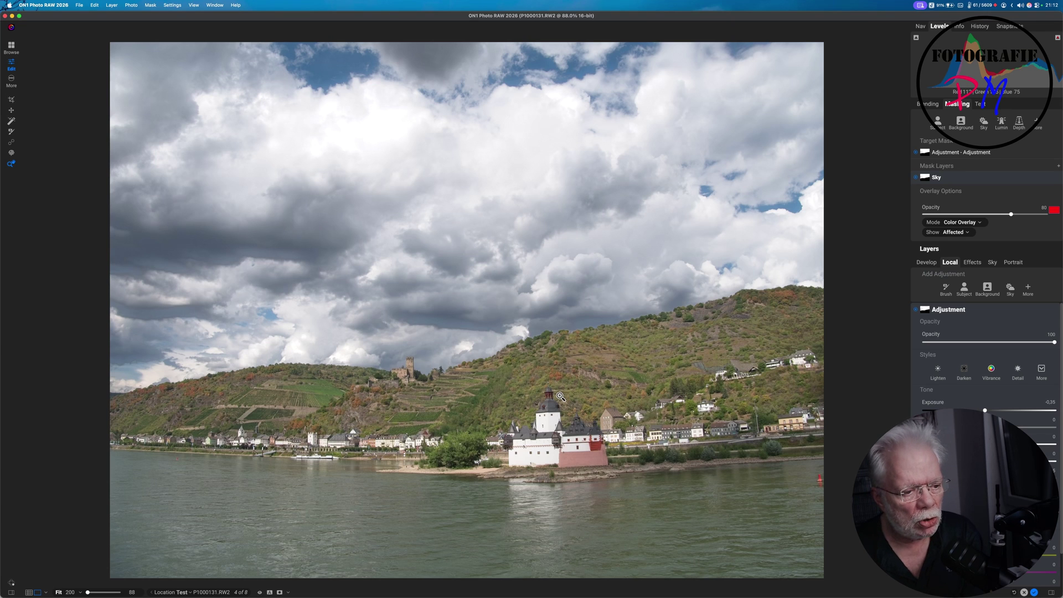
Step: Open DJI_0029.DNG and add a Sky-masked adjustment with exposure lowered to -0.3
key("g")
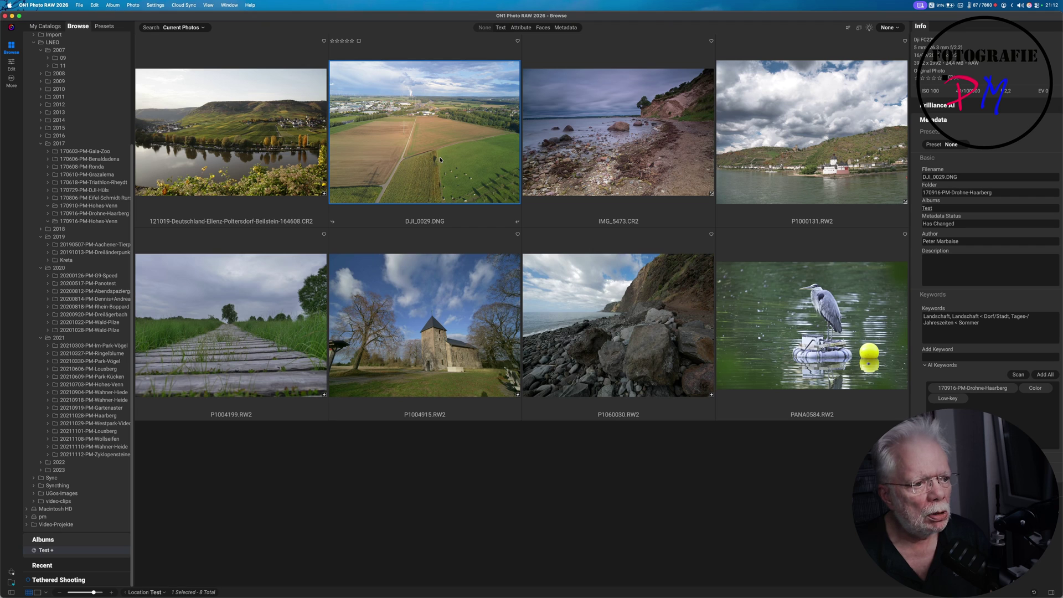
double_click(437, 157)
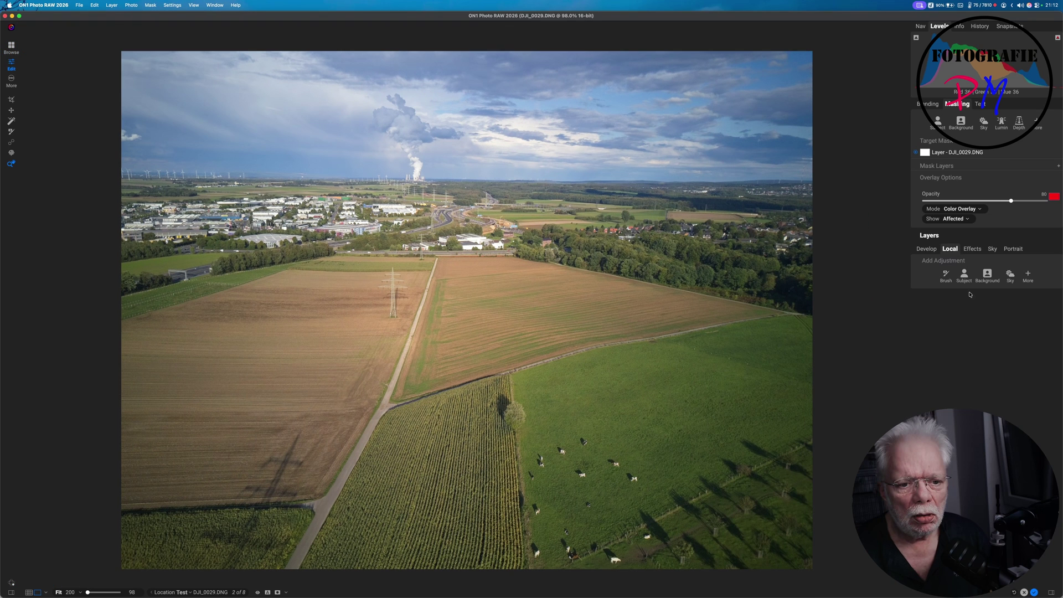
left_click(1011, 275)
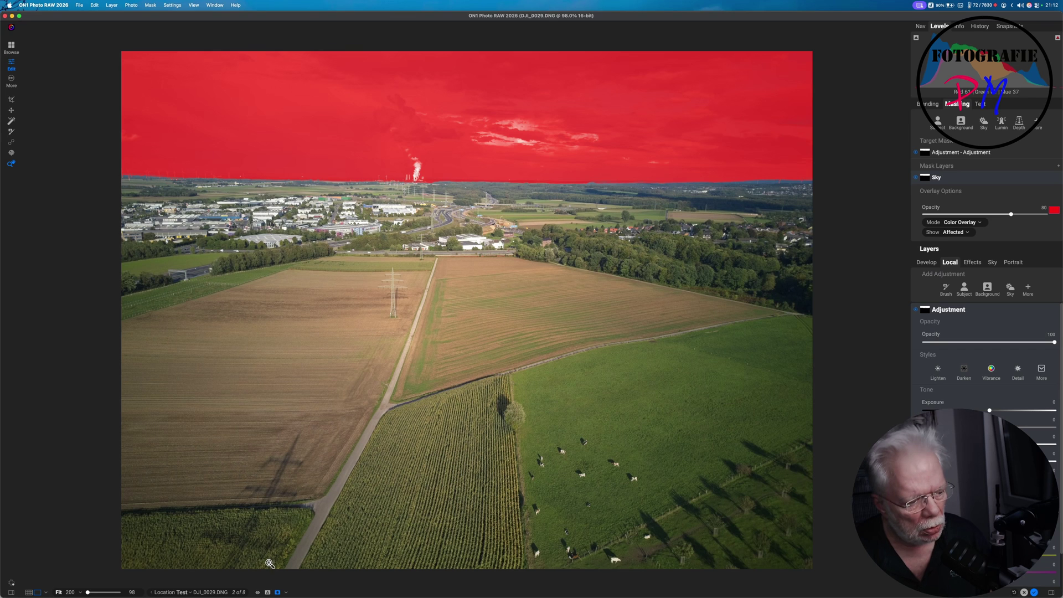
left_click(278, 593)
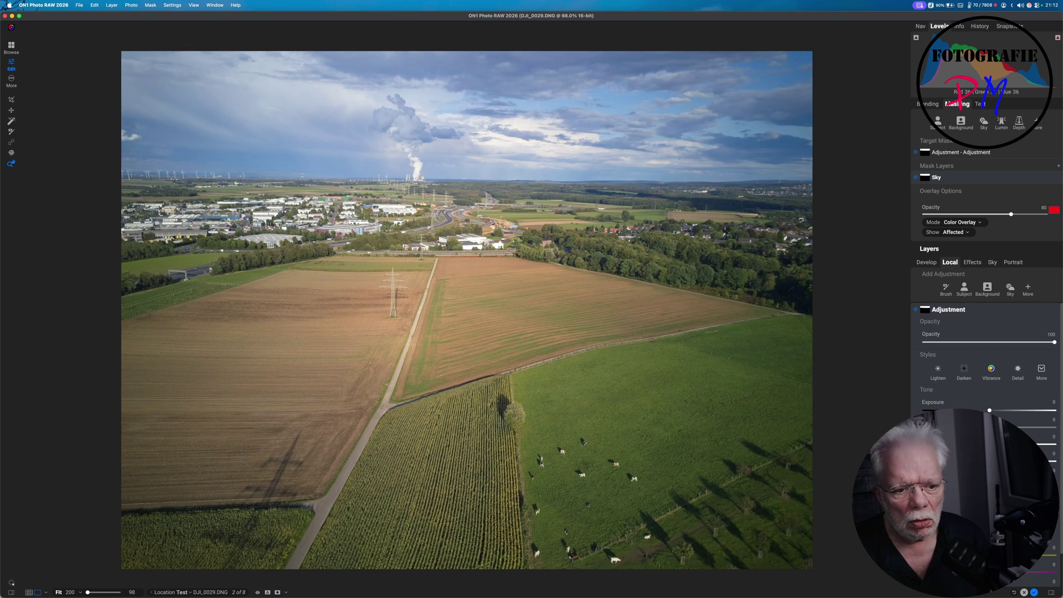
left_click_drag(990, 411, 985, 410)
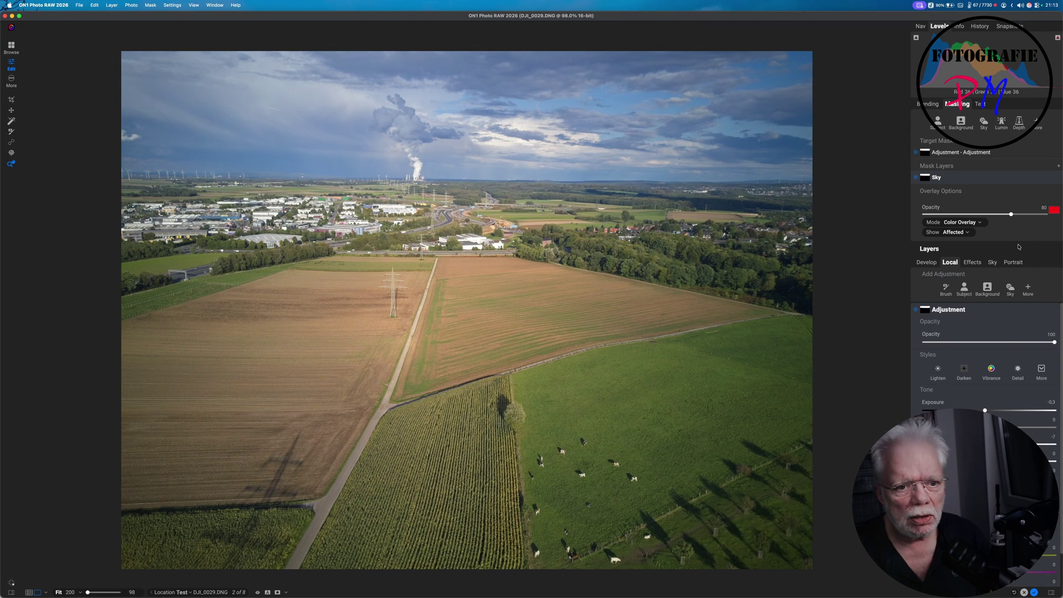
left_click(1060, 166)
Step: Add a second Sky mask layer and invert it to cover the fields and town
mouse_move(1042, 189)
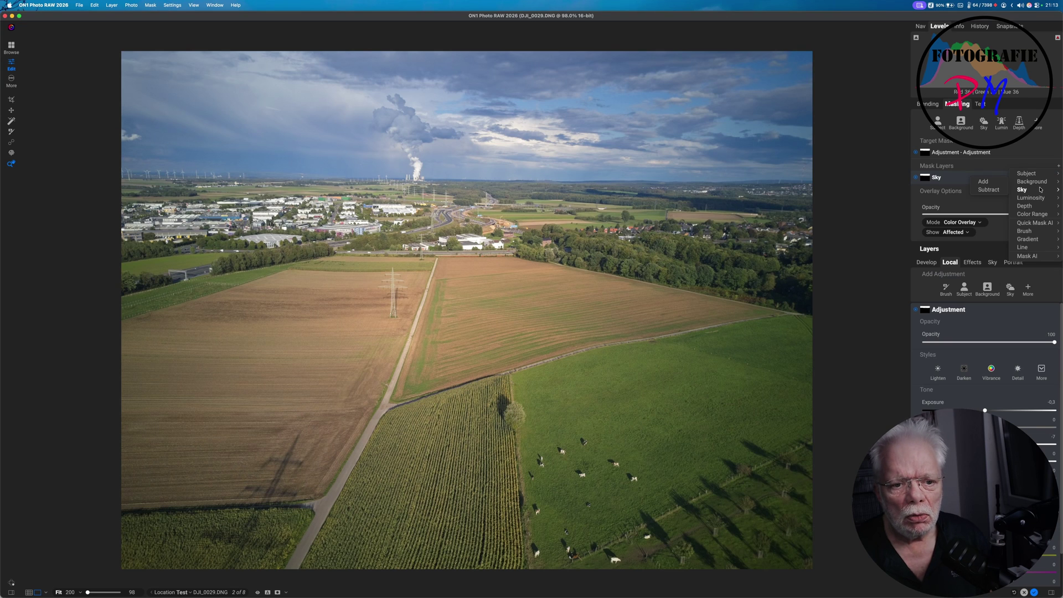
left_click(984, 189)
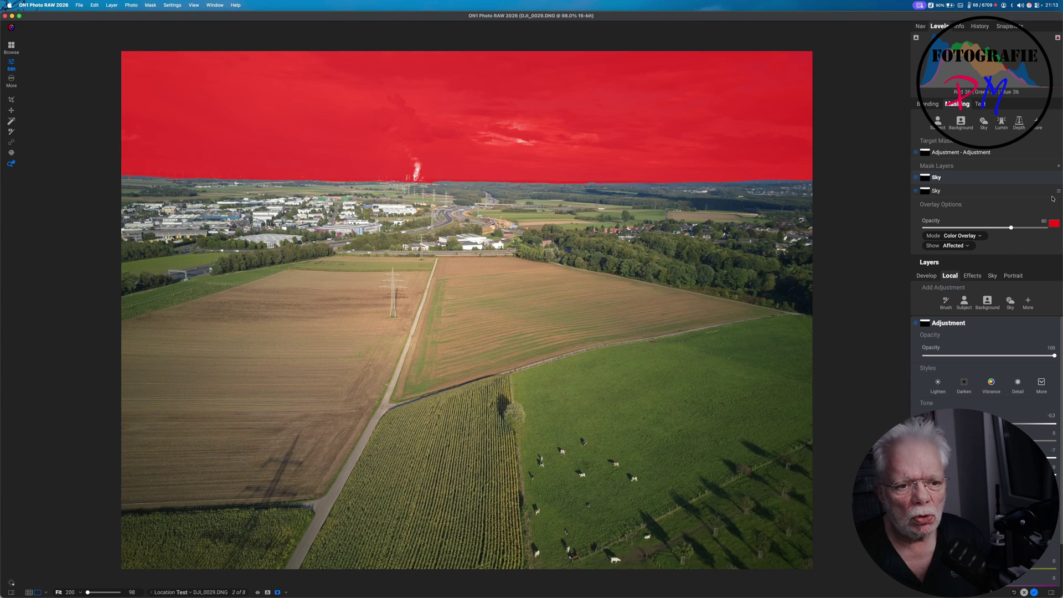
left_click(1059, 192)
left_click(1025, 207)
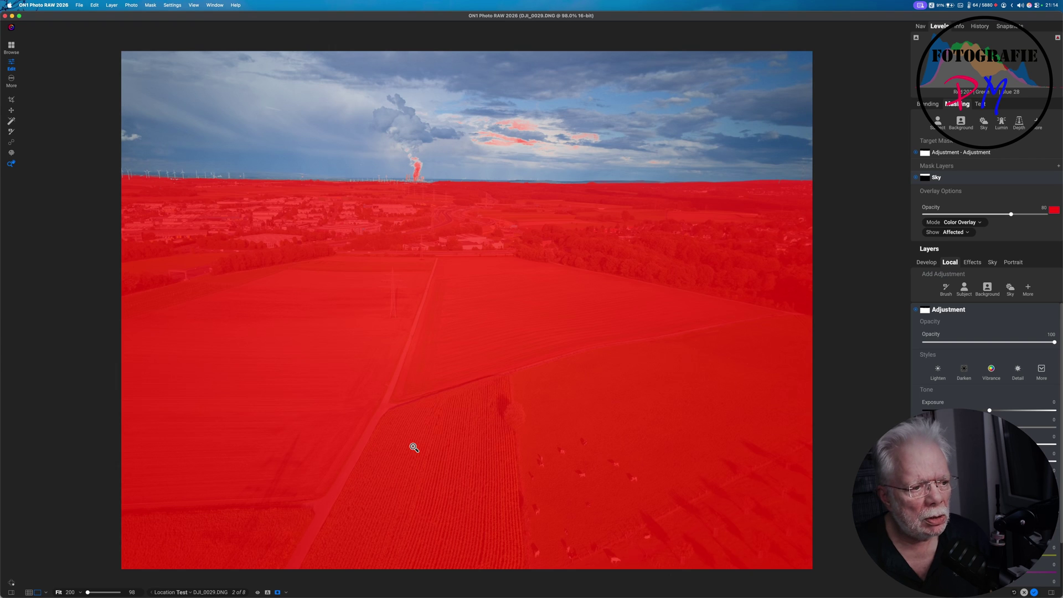
Step: Darken the land under the inverted mask to about -0.4 exposure and warm it slightly
left_click(278, 593)
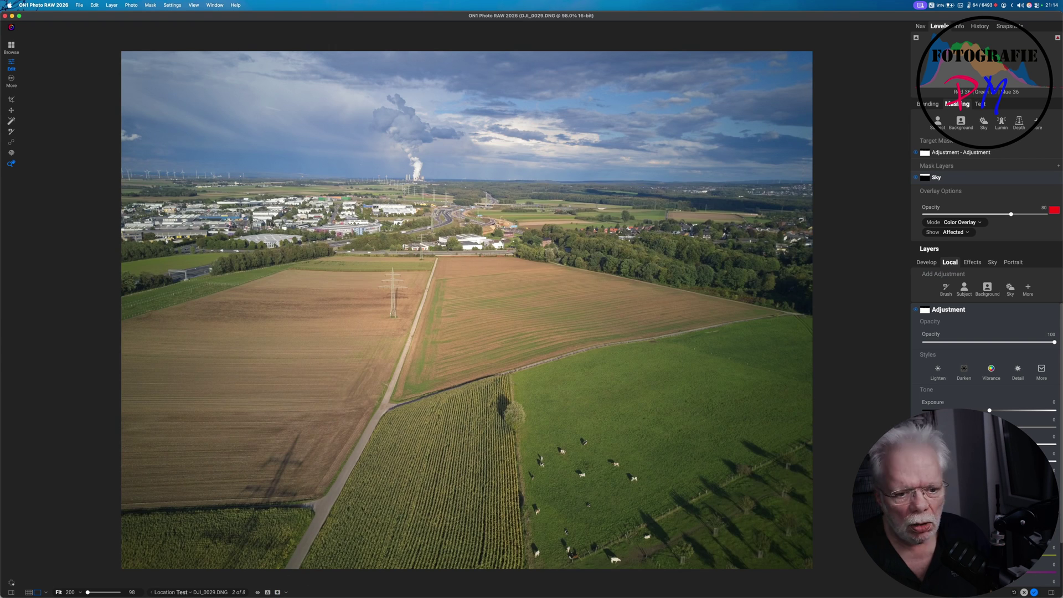
left_click_drag(990, 410, 984, 410)
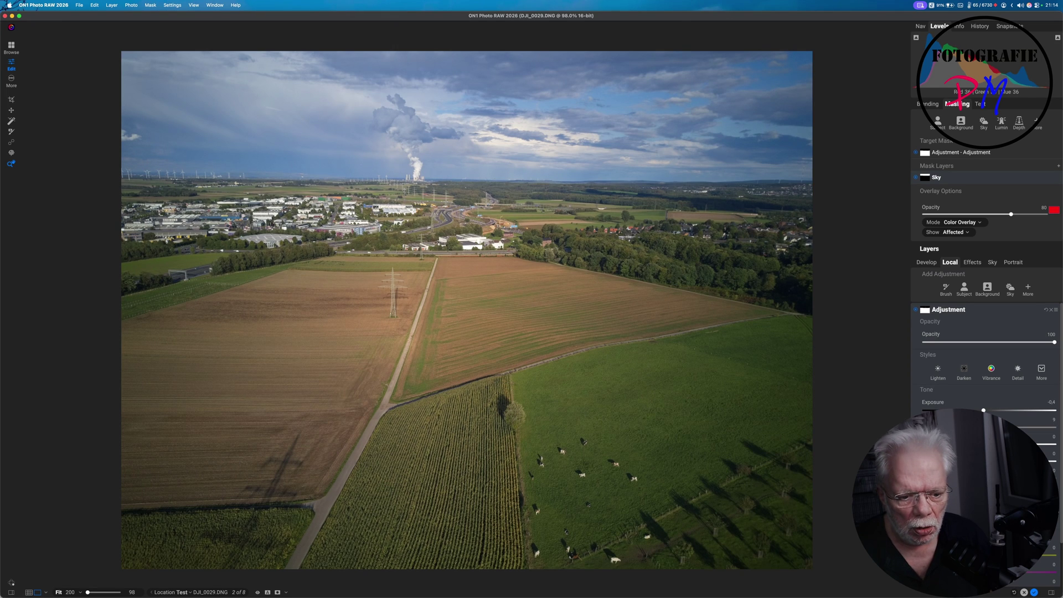
left_click_drag(990, 556, 993, 556)
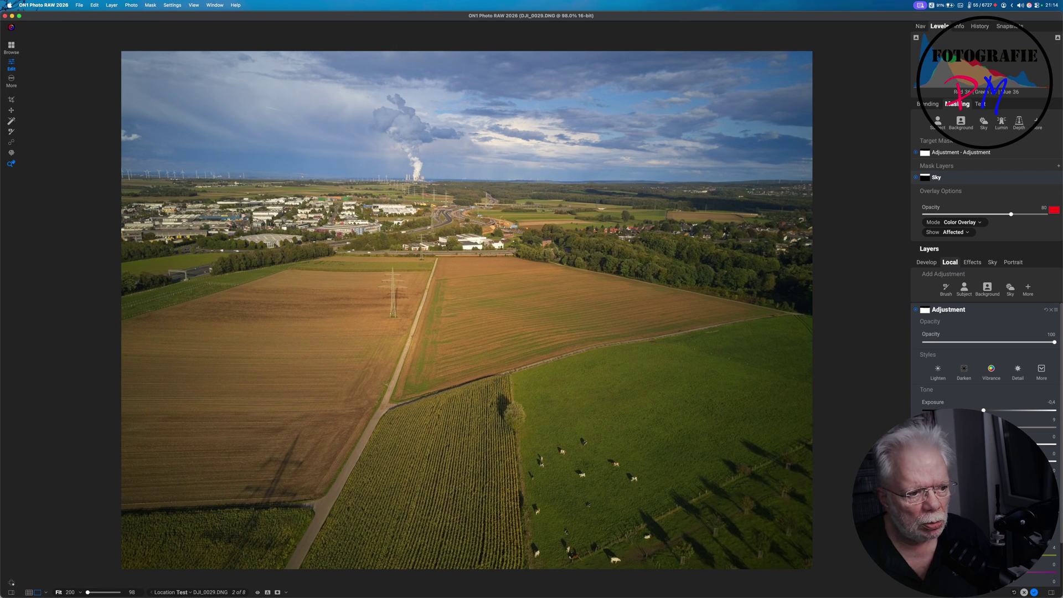